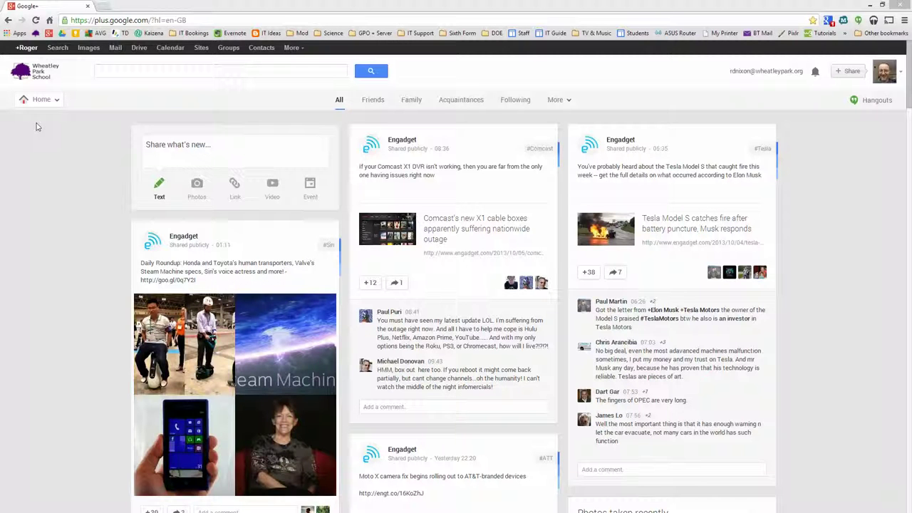
Show the Google+ navigation menu listing Profile, People, Photos, Communities, Events and Settings.
mouse_move(32, 100)
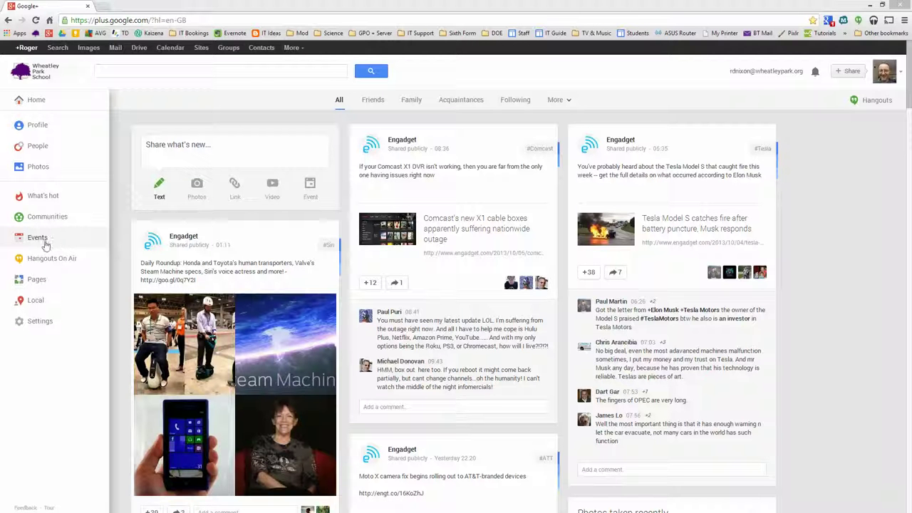
Go to the Photos Highlights page showing the Chemistry and IT Ideas albums.
click(39, 168)
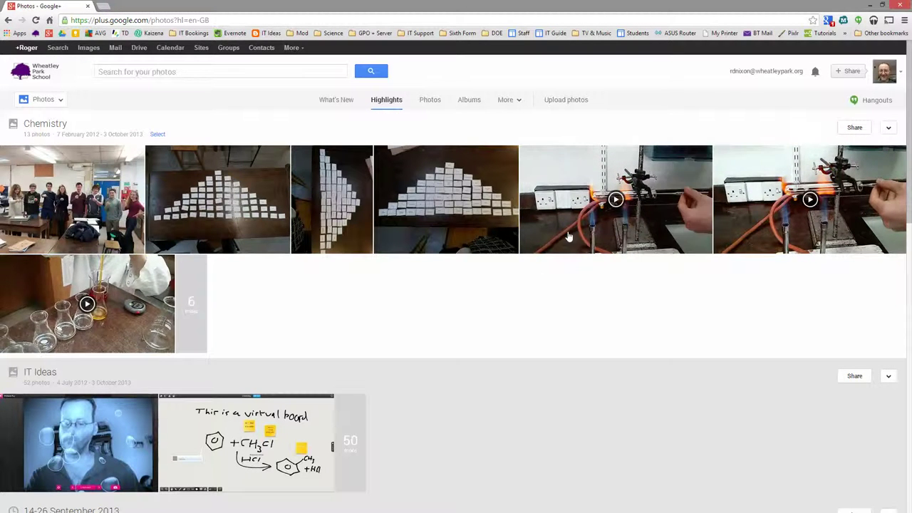
click(575, 104)
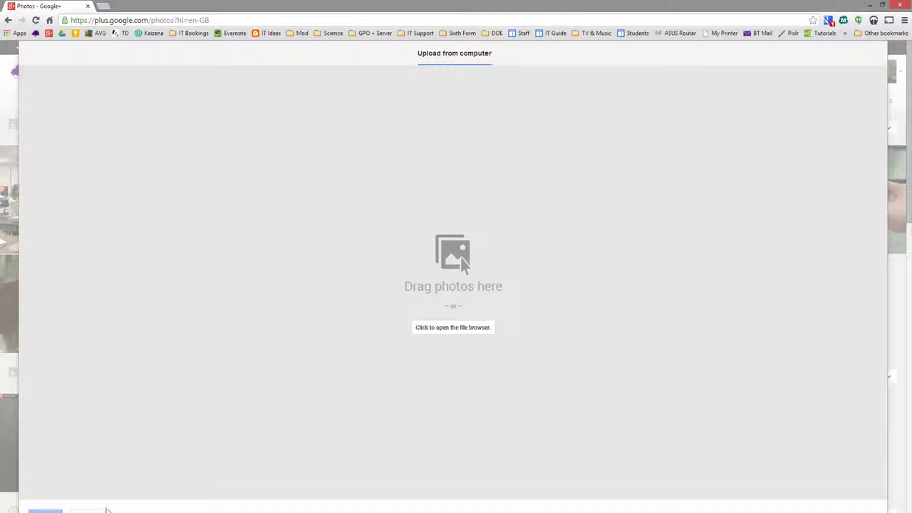
click(87, 510)
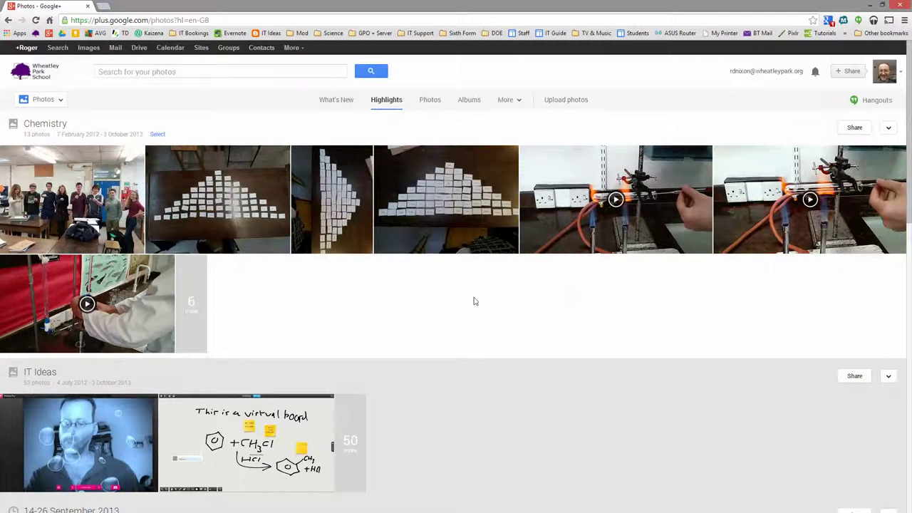
Open the name-card pyramid photo and bring up its 'Copy your photo to…' album list.
click(451, 213)
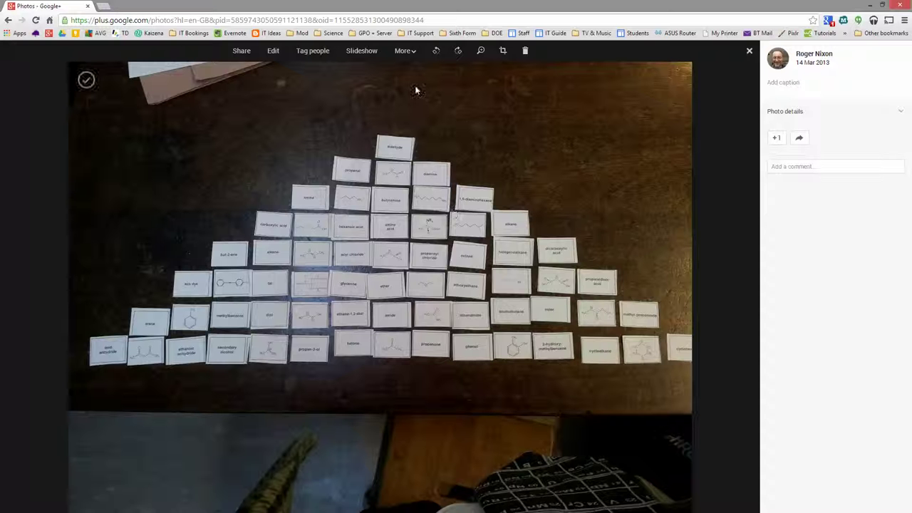
click(409, 54)
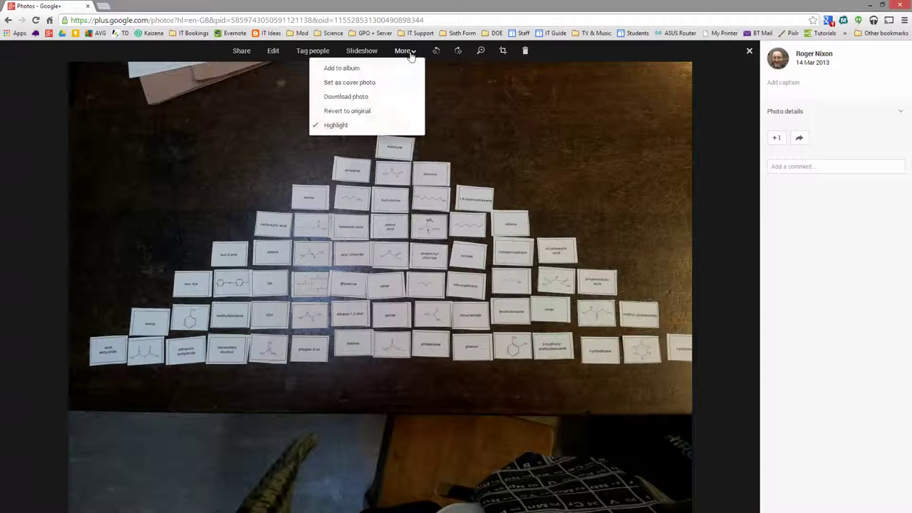
click(352, 71)
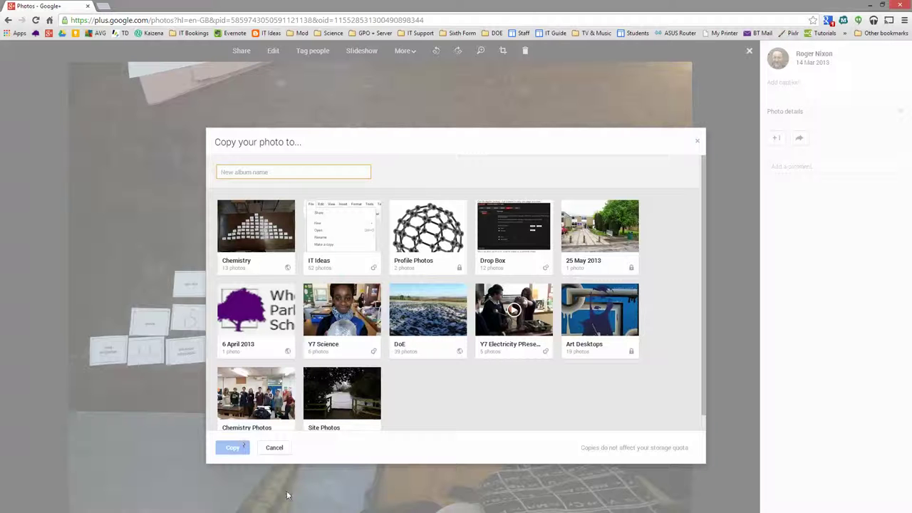
click(279, 453)
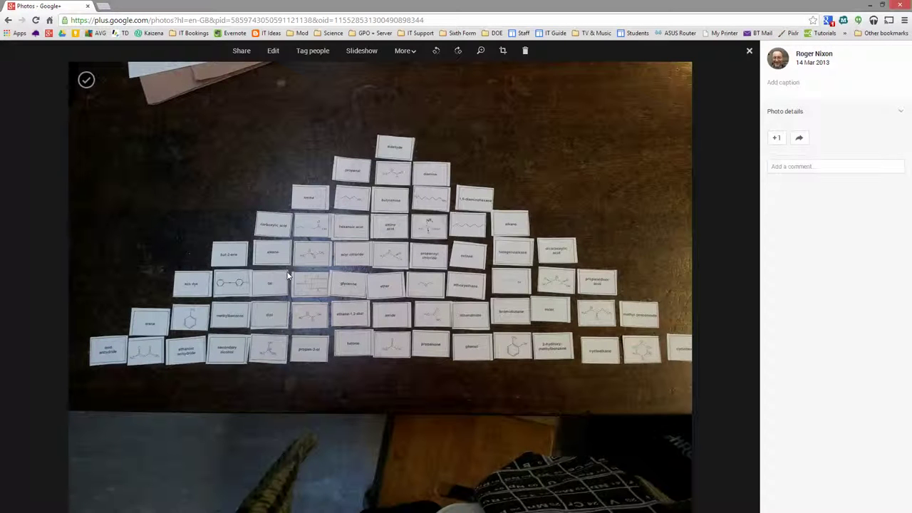
click(245, 55)
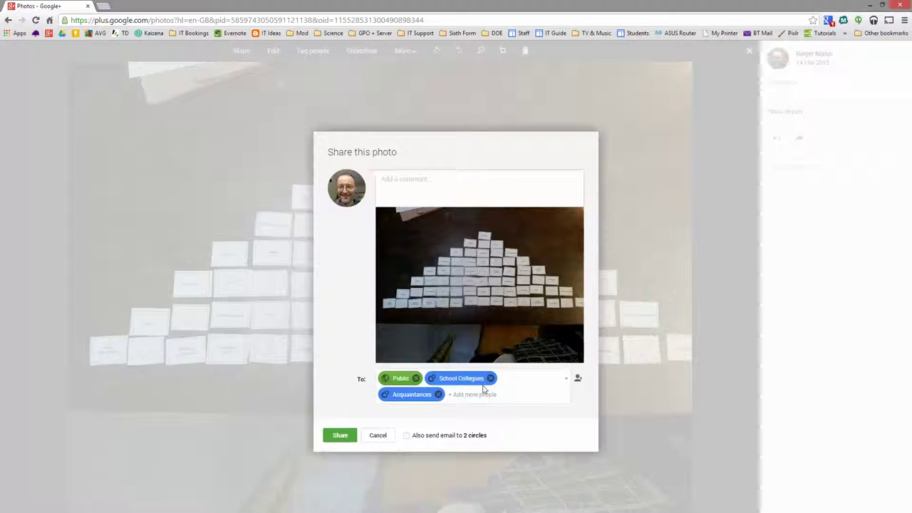
mouse_move(404, 384)
click(566, 378)
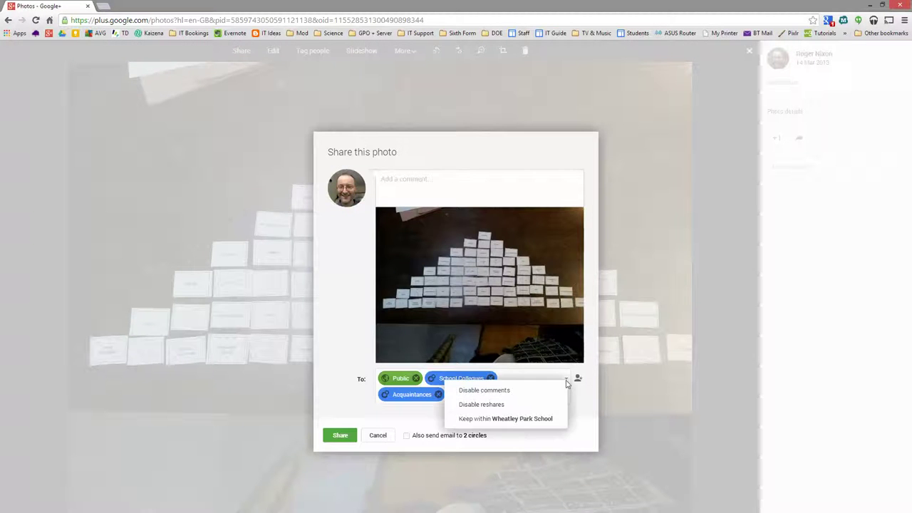
click(582, 401)
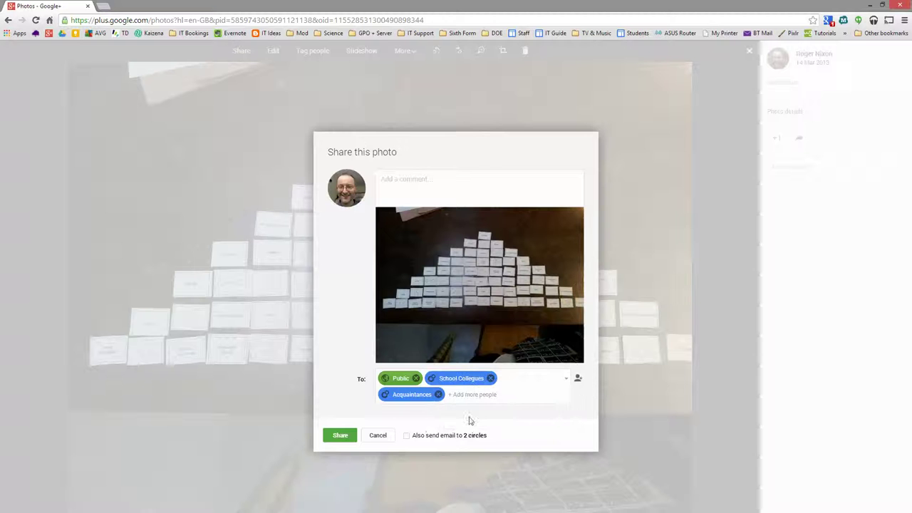
click(378, 435)
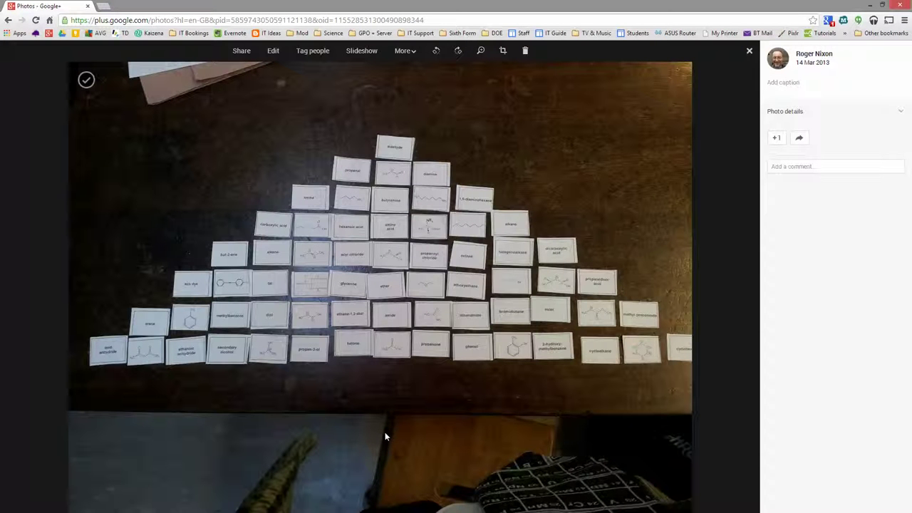
click(242, 50)
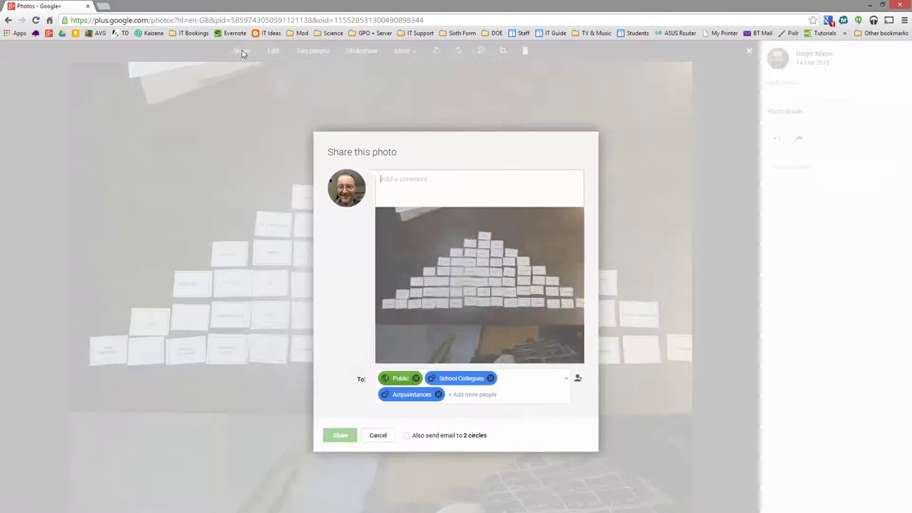
click(378, 436)
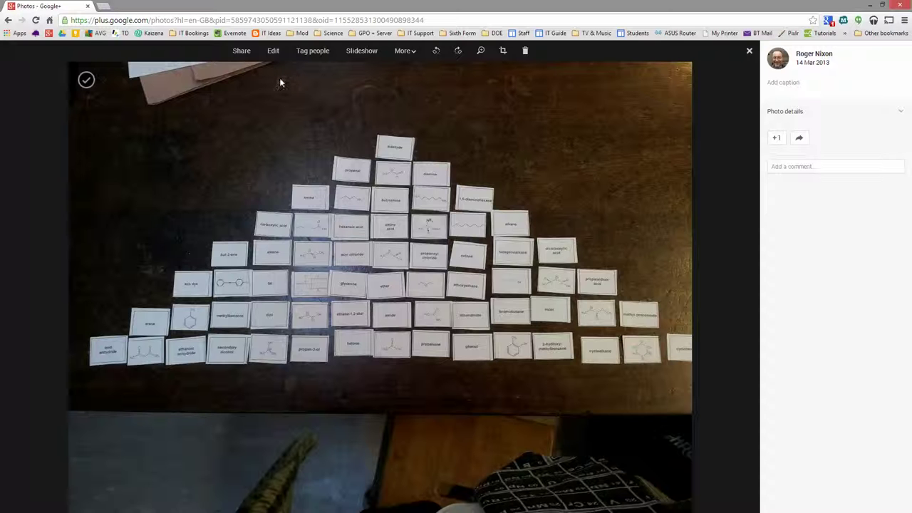
Open the photo editor and Crop & Rotate, then exit unchanged back to Photos Highlights.
click(273, 52)
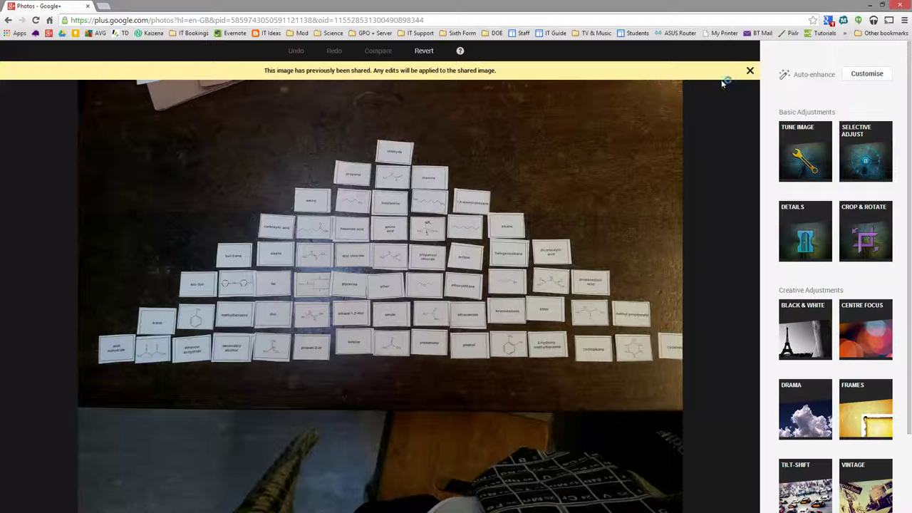
click(750, 70)
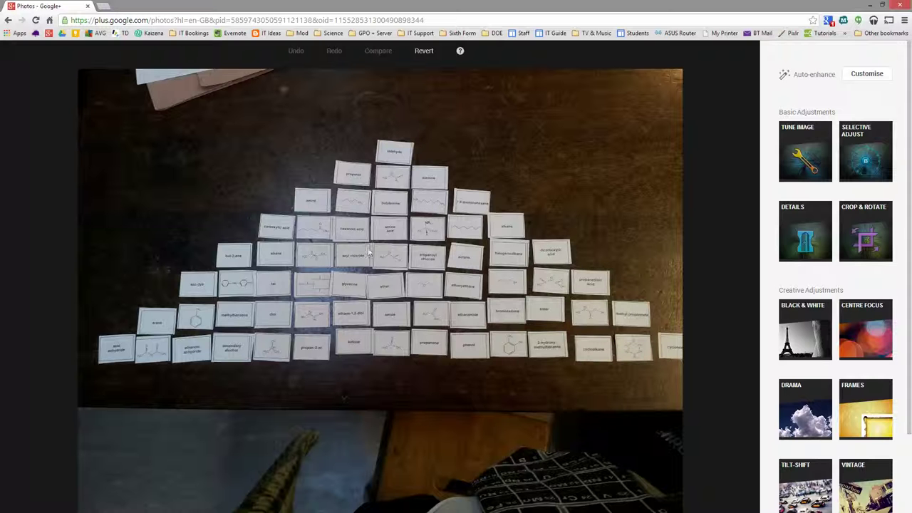
scroll(794, 186, down, 3)
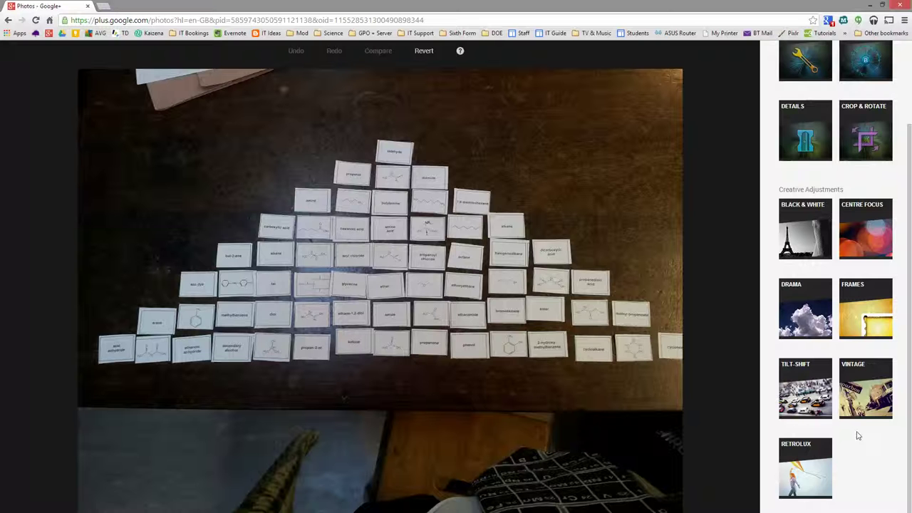
scroll(858, 435, up, 2)
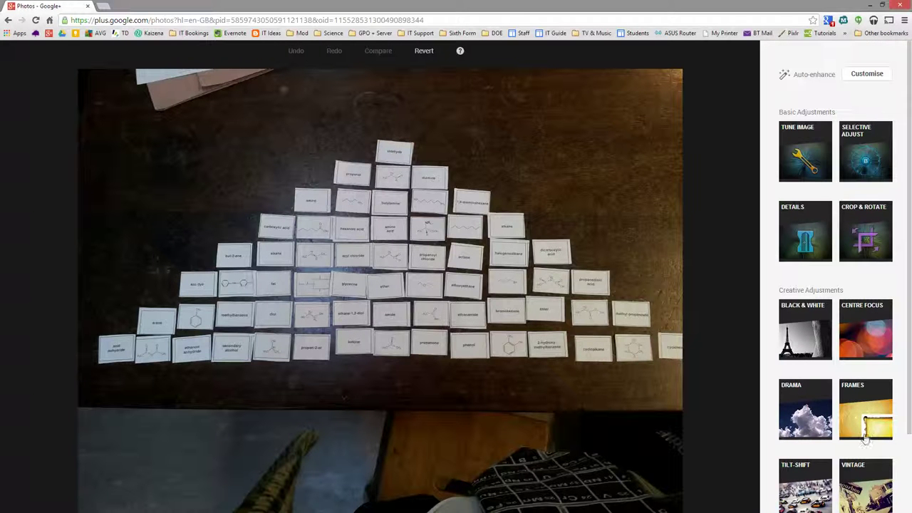
click(867, 250)
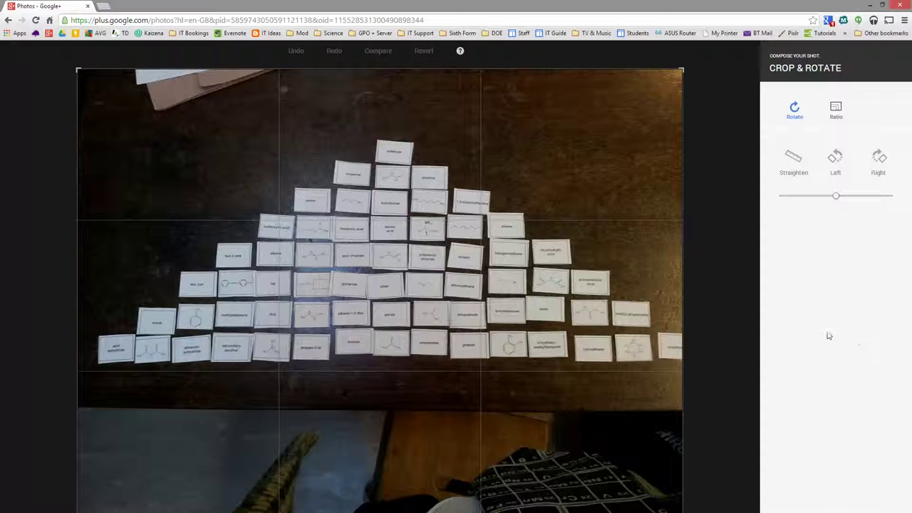
key(Escape)
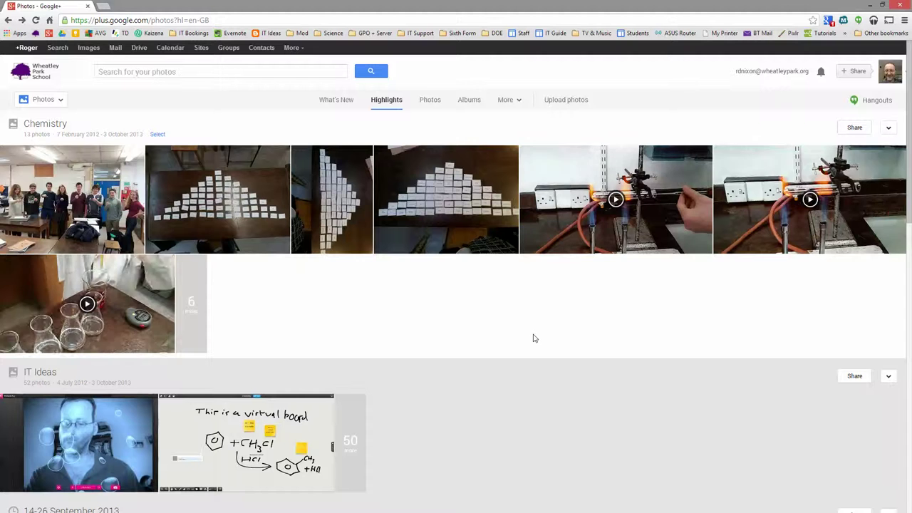
Play the 'Pre-ignition in a test tube' video and pause it at 0:07.
click(566, 235)
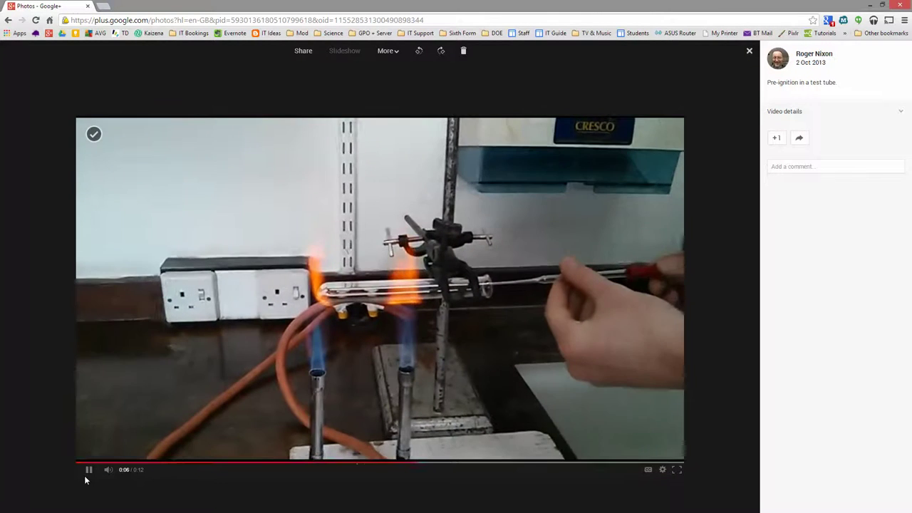
click(88, 471)
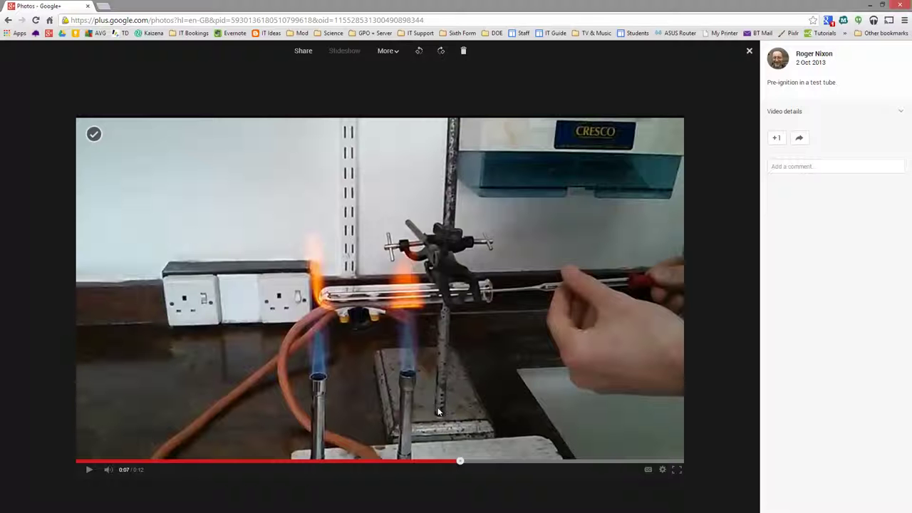
Close the video, browse the Chemistry album, then return to the full Albums list.
click(749, 50)
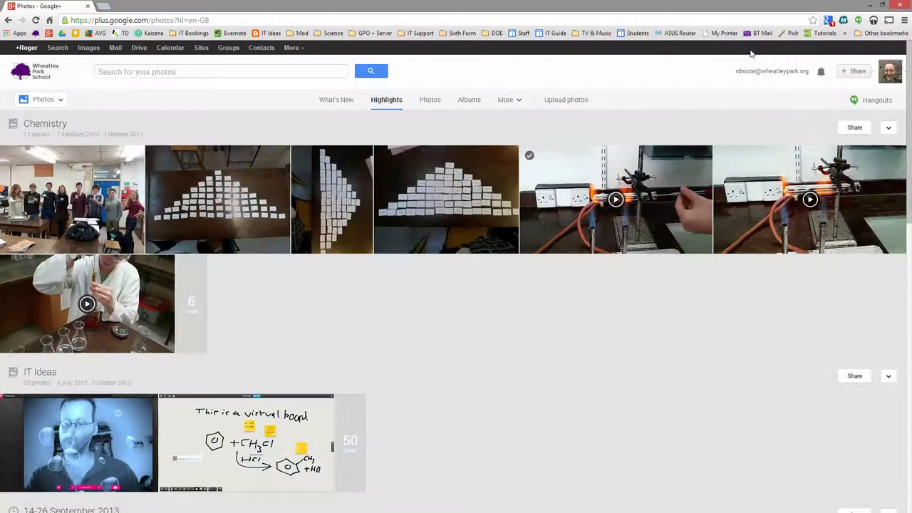
click(468, 102)
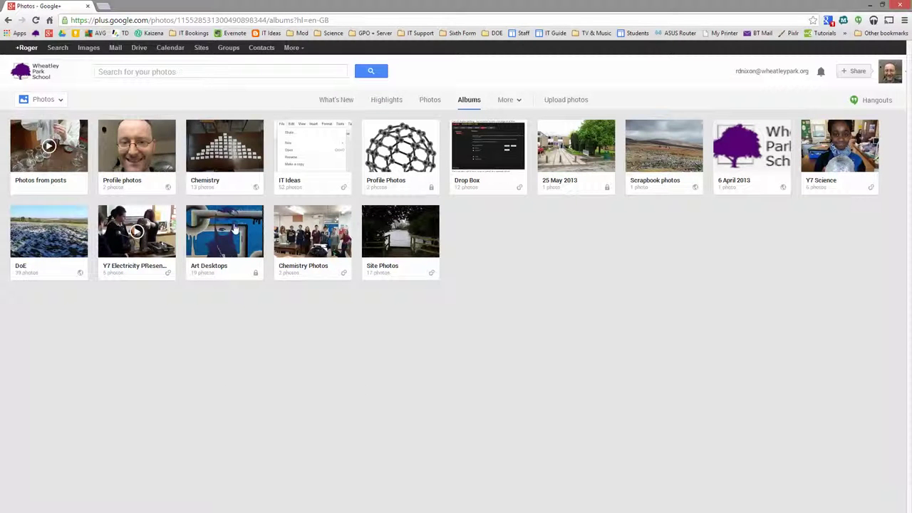
click(225, 166)
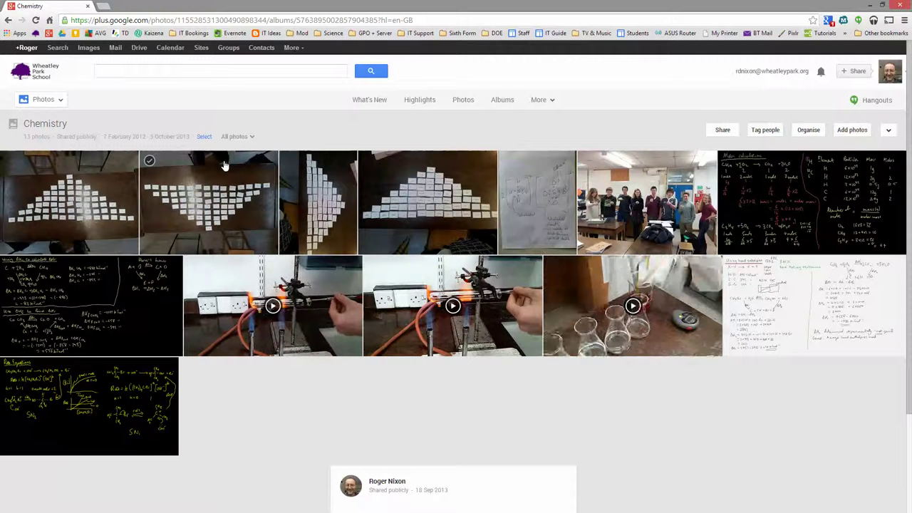
click(501, 101)
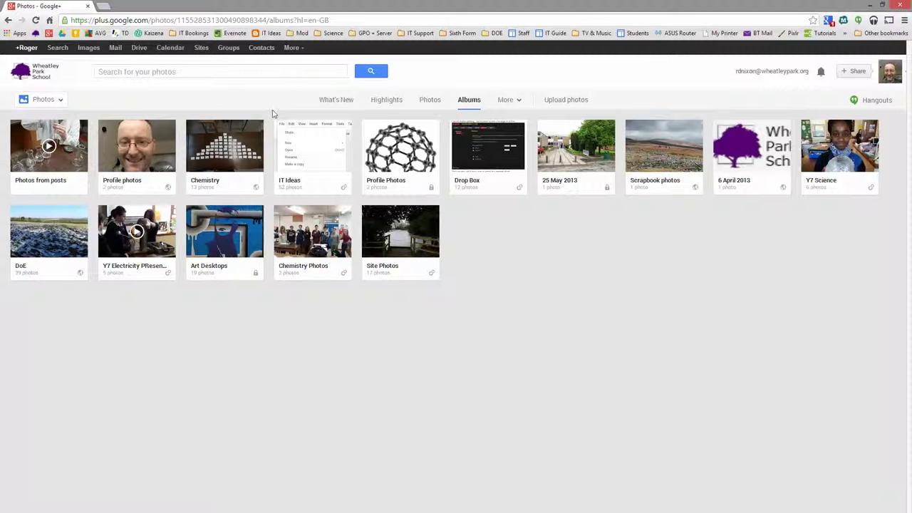
In a new tab, open the Chemistry site's Chemistry Picts page from the Science bookmarks.
click(104, 6)
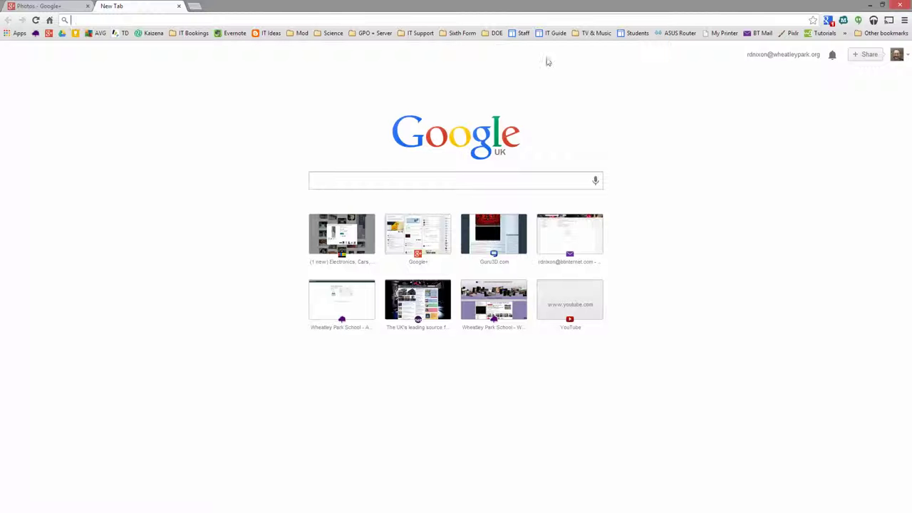
click(413, 33)
mouse_move(333, 35)
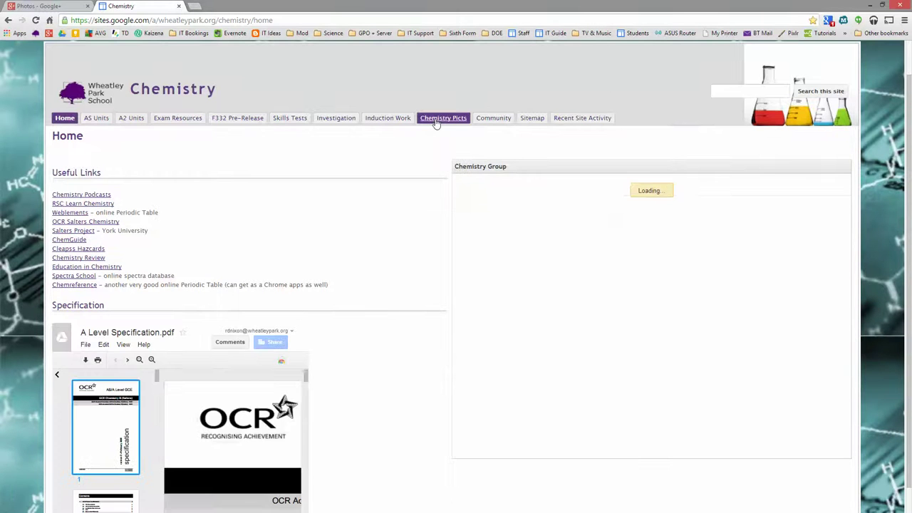
click(436, 120)
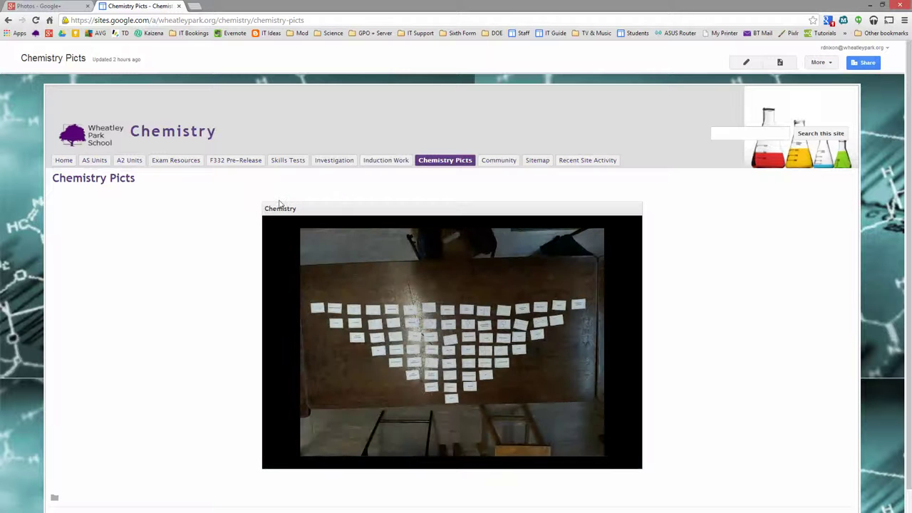
mouse_move(624, 310)
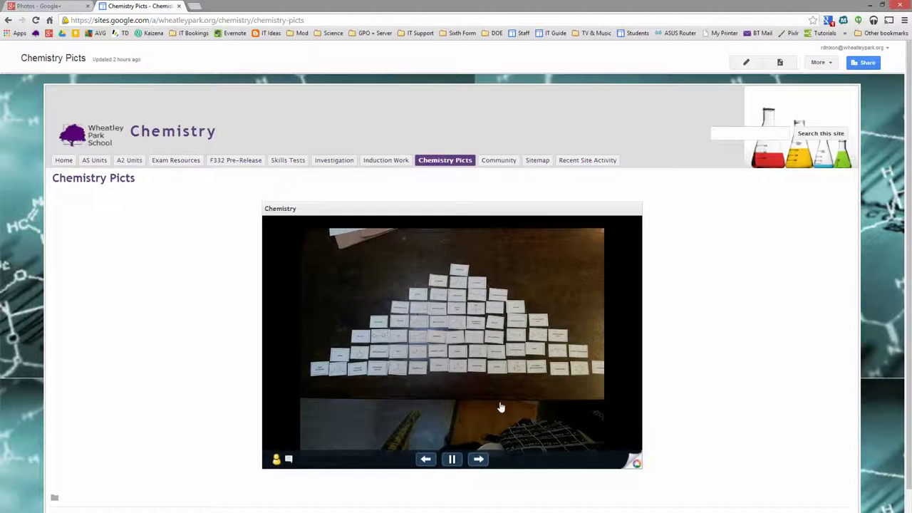
Edit the page and preview the Insert > Google+ > Photo dialog, then cancel it.
click(746, 63)
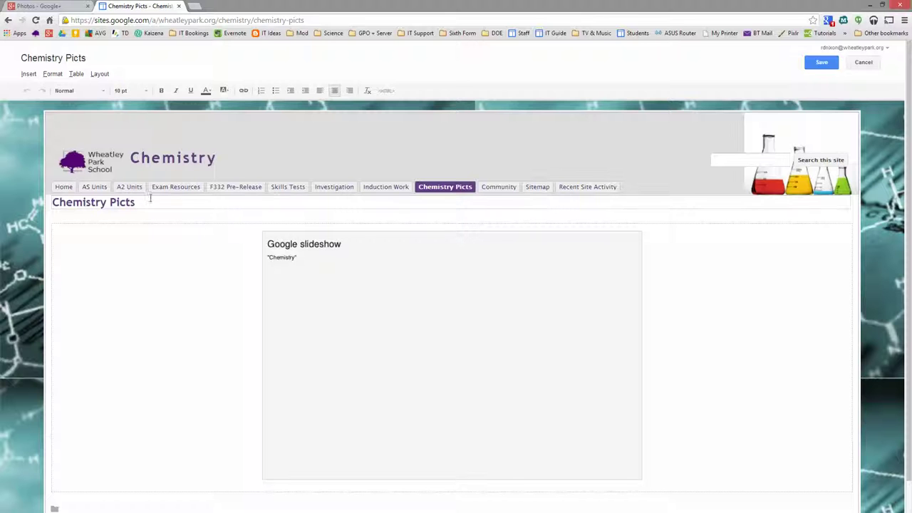
click(27, 74)
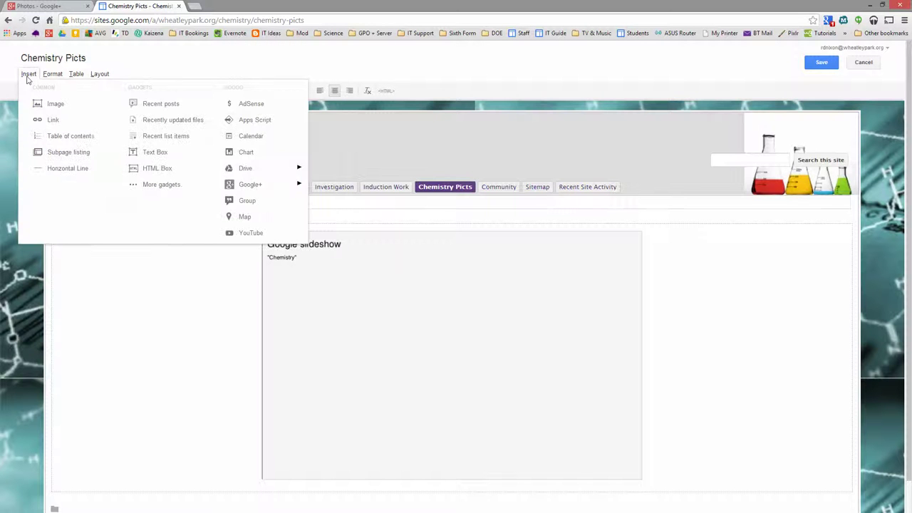
mouse_move(223, 184)
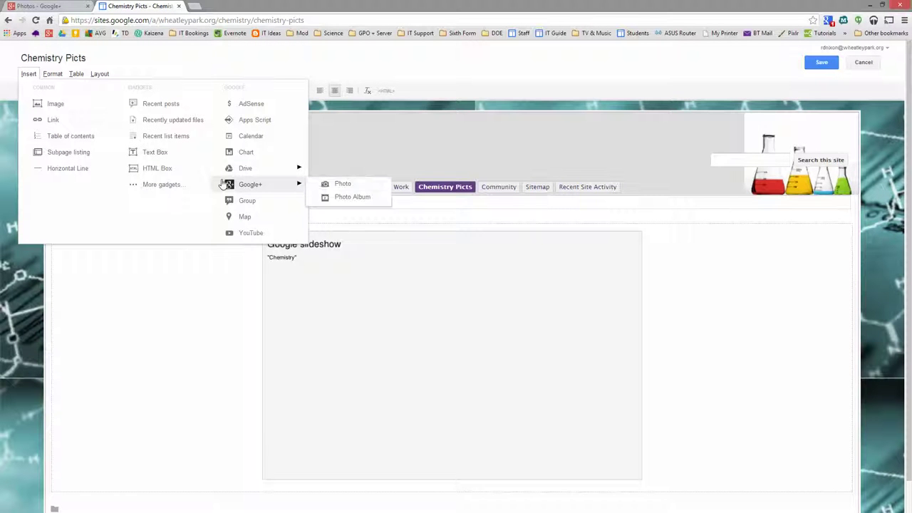
click(345, 188)
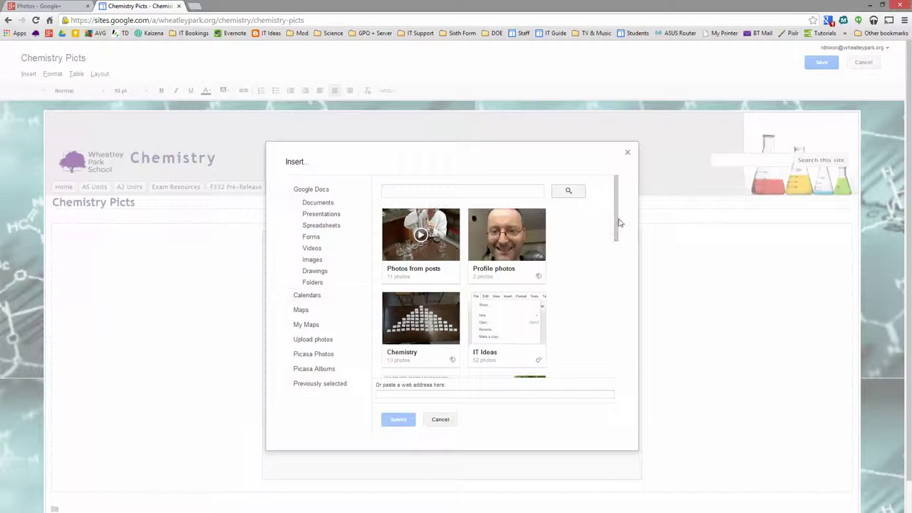
click(441, 421)
Preview the Insert > Google+ > Photo Album picker and close it without inserting.
click(29, 74)
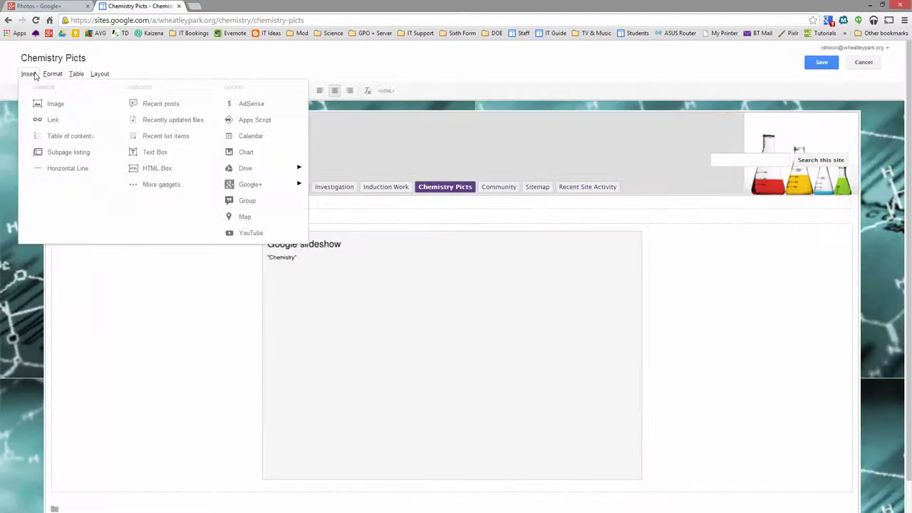
mouse_move(239, 191)
click(359, 199)
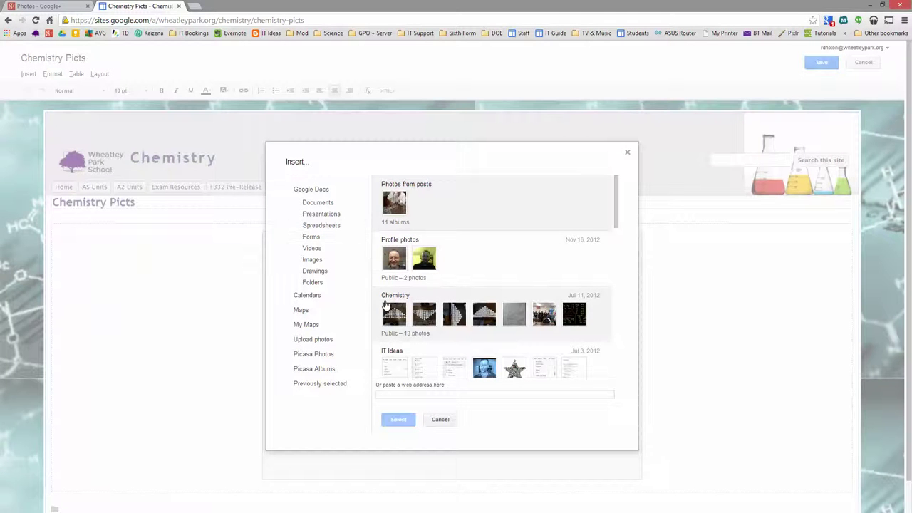
click(446, 421)
Save the page, pause the slideshow, and advance six slides to the Bunsen-burner video.
click(824, 64)
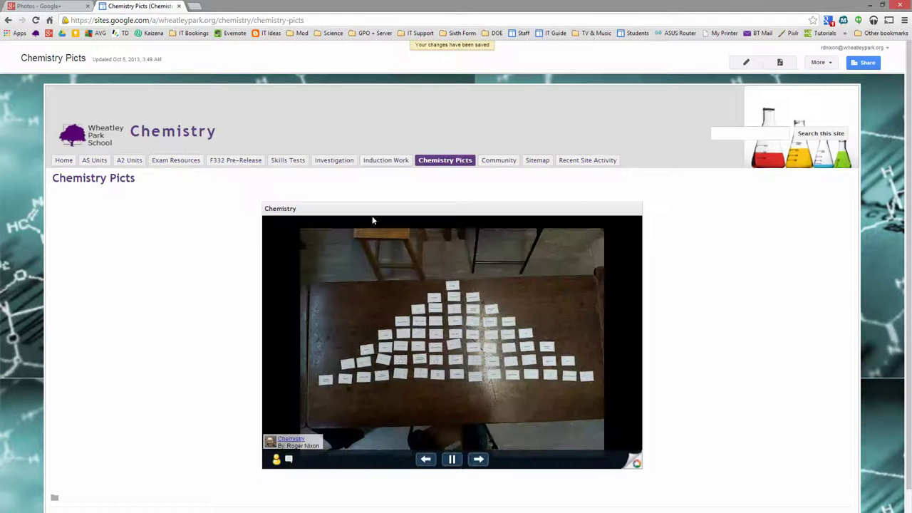
click(478, 459)
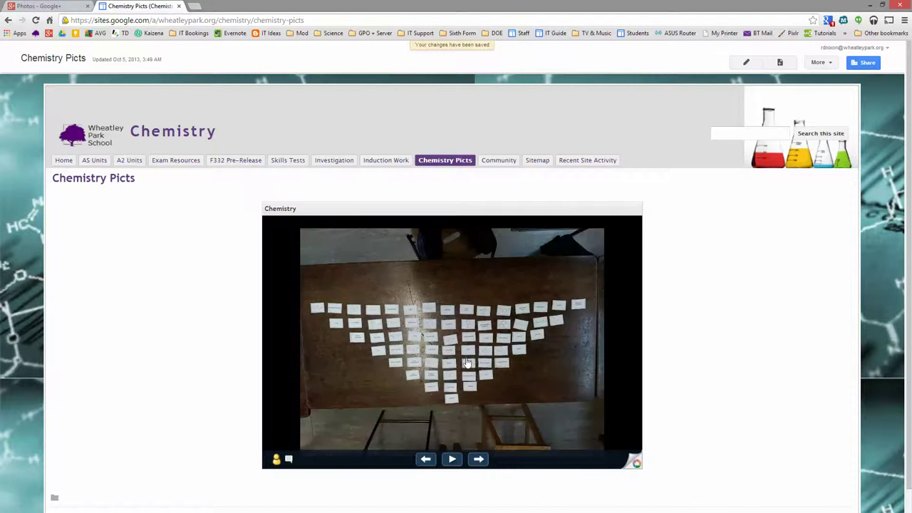
click(477, 459)
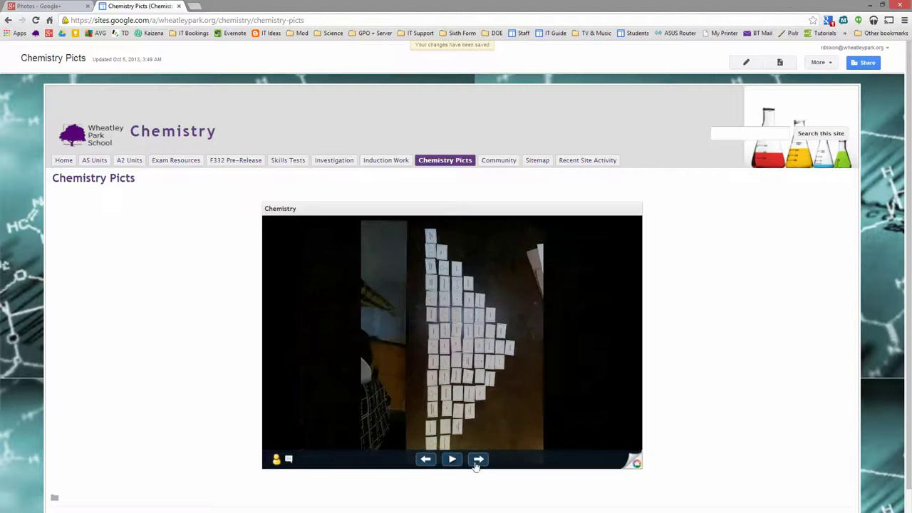
click(477, 460)
click(477, 460)
click(478, 459)
click(477, 459)
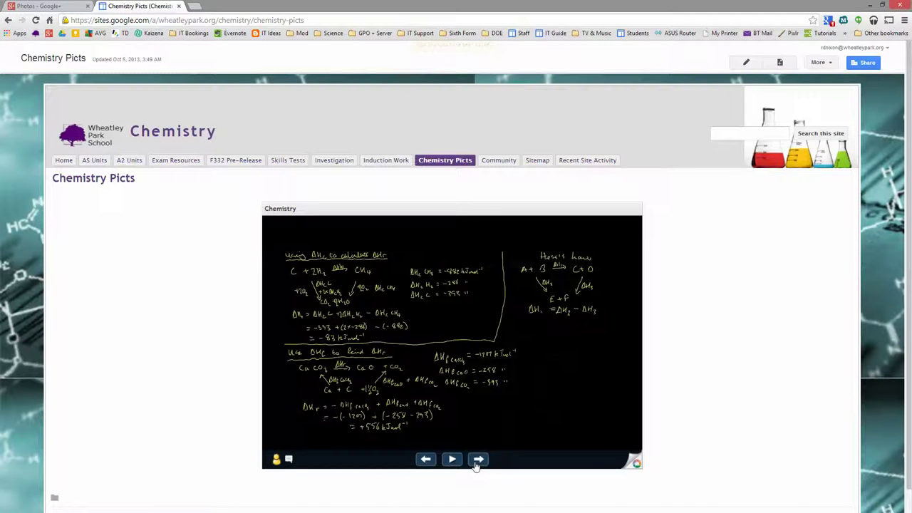
click(479, 460)
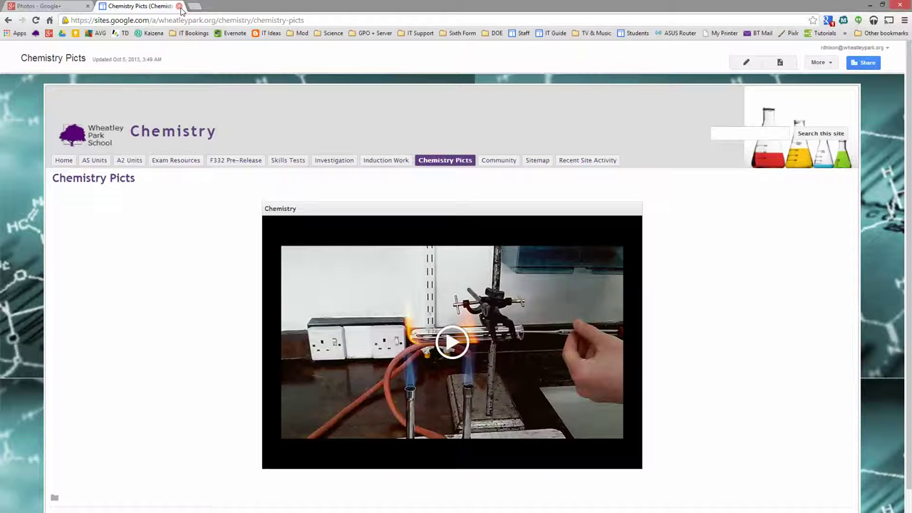
Close the Chemistry Picts tab to return to the Google+ Albums page.
click(179, 5)
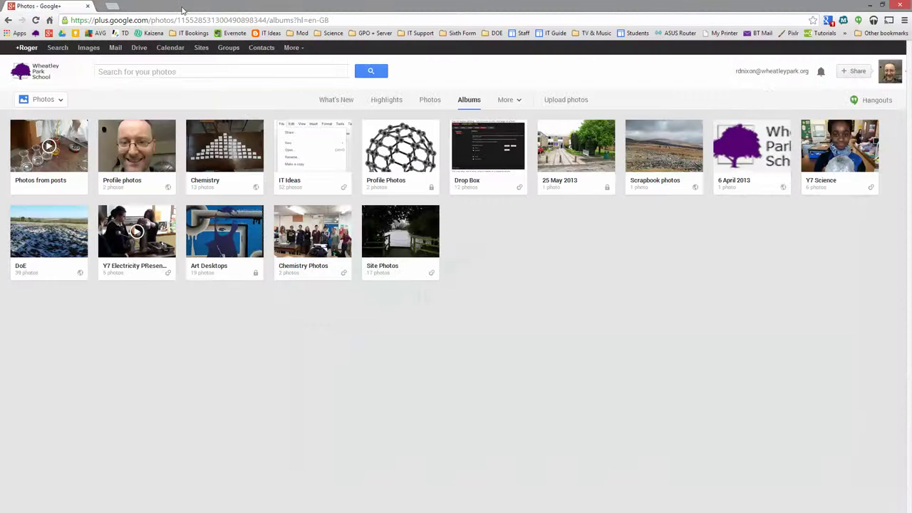